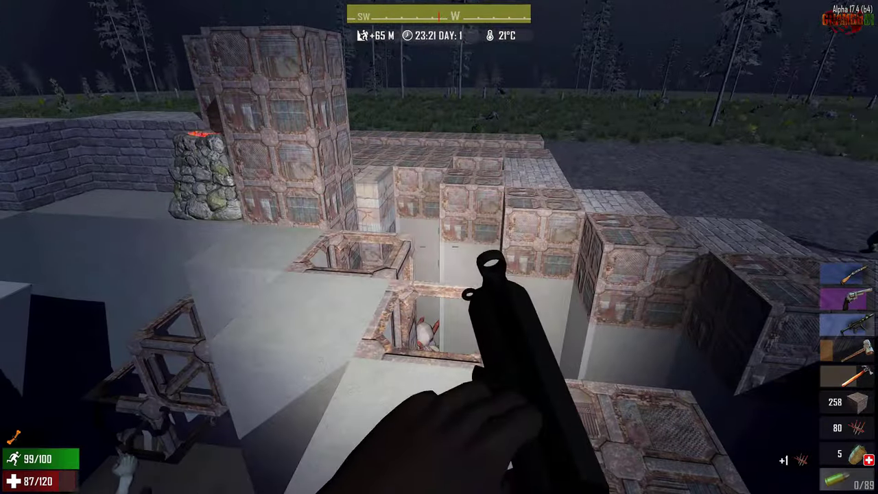
# - Reload the rifle and shoot the zombies swarming the base, including the football zombie
pyautogui.press('r')
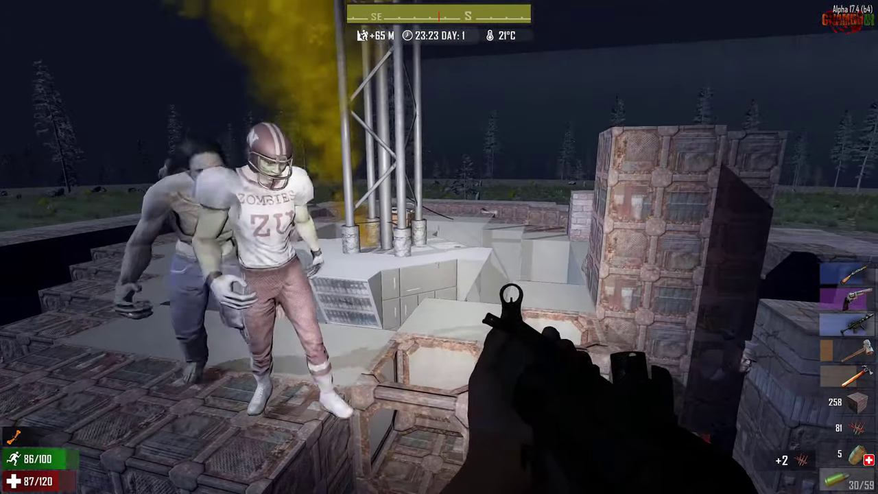
pyautogui.click(440, 247)
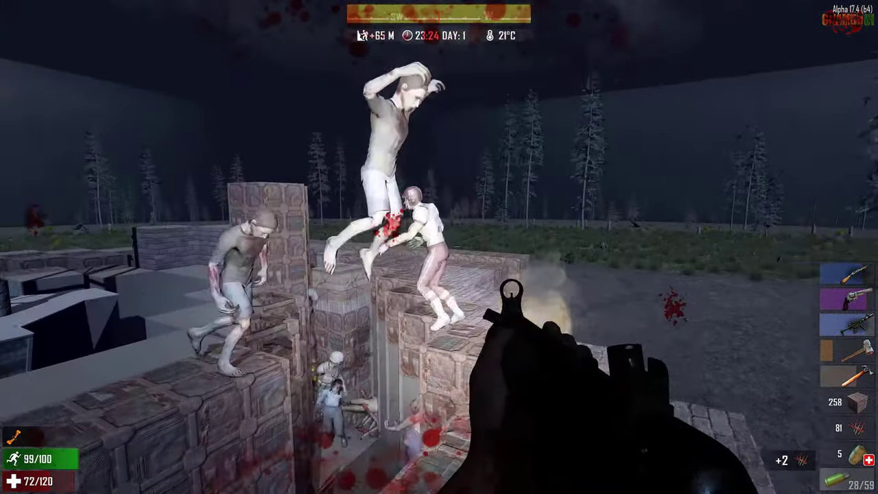
pyautogui.click(439, 247)
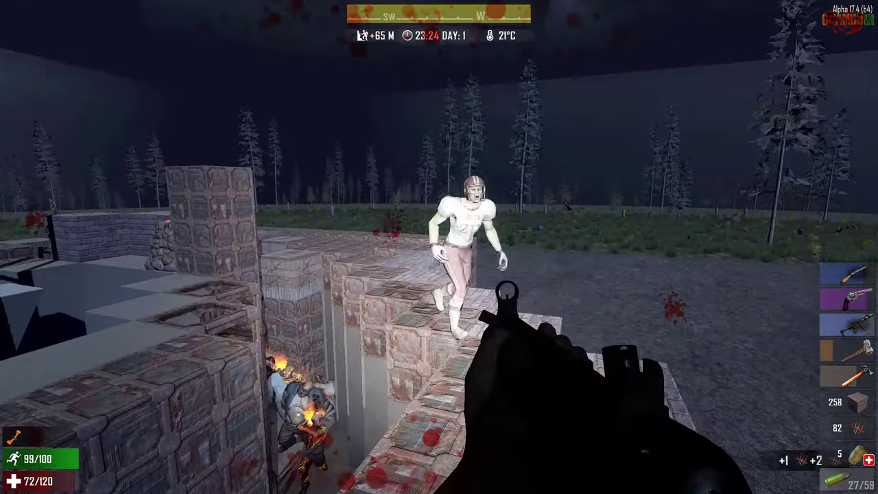
pyautogui.moveTo(439, 247); pyautogui.dragTo(440, 248)
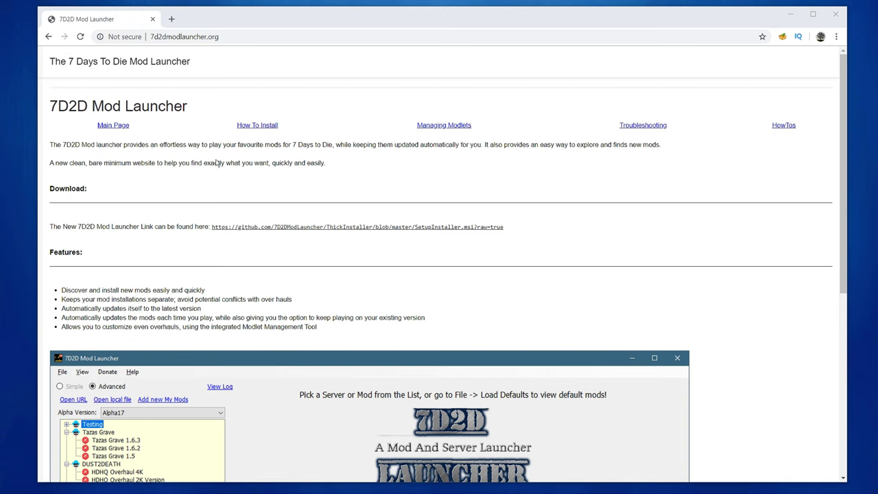
# - Select the full GitHub SetupInstaller download URL on the 7d2dmodlauncher.org page
pyautogui.scroll(-1, 352, 217)
pyautogui.scroll(-1, 369, 154)
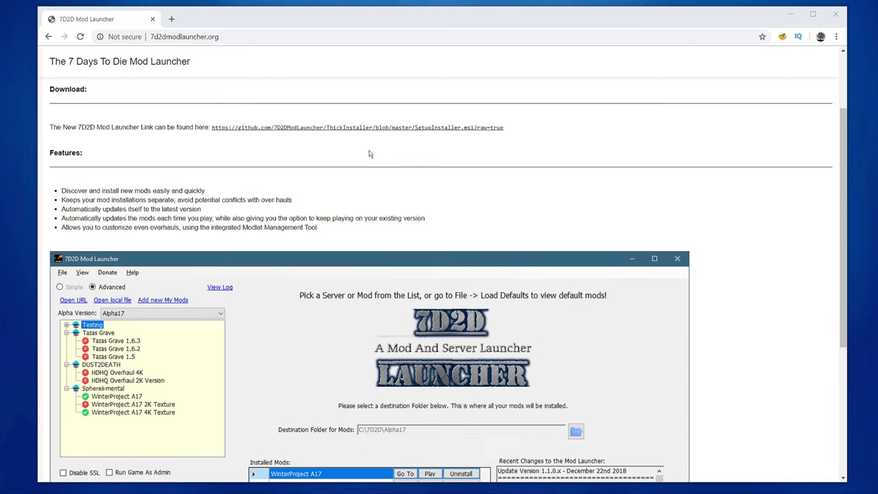
pyautogui.scroll(2, 353, 165)
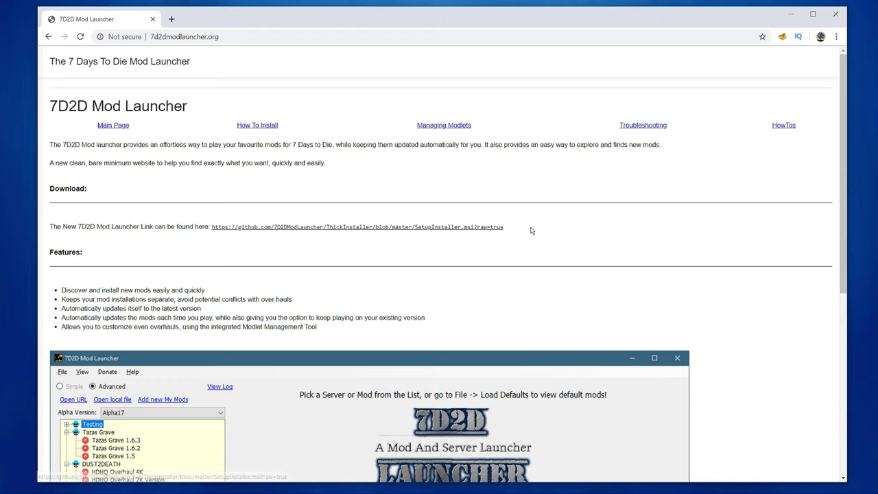
pyautogui.moveTo(530, 229); pyautogui.dragTo(260, 225)
pyautogui.moveTo(210, 235); pyautogui.dragTo(508, 227)
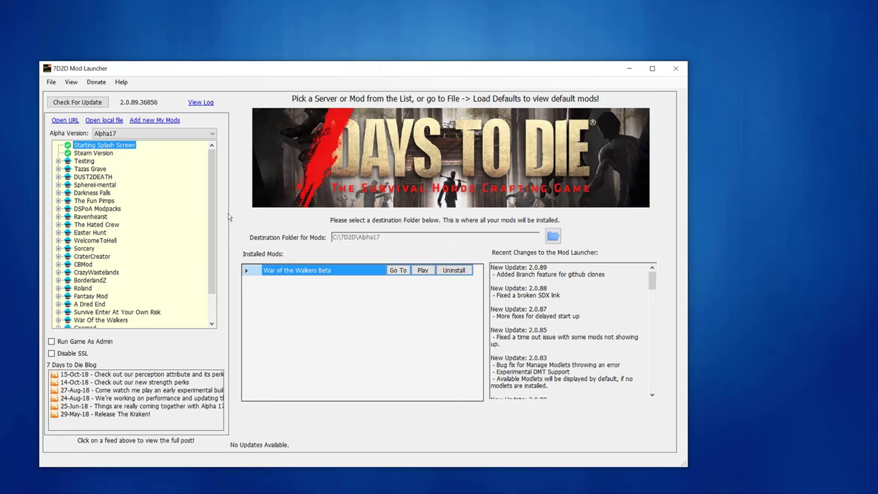
# - Expand the Gnamod group in the mod tree and choose Gnamod Horde Mode (Stable)
pyautogui.moveTo(211, 191)
pyautogui.mouseDown()
pyautogui.moveTo(214, 224)
pyautogui.moveTo(216, 187)
pyautogui.mouseUp()
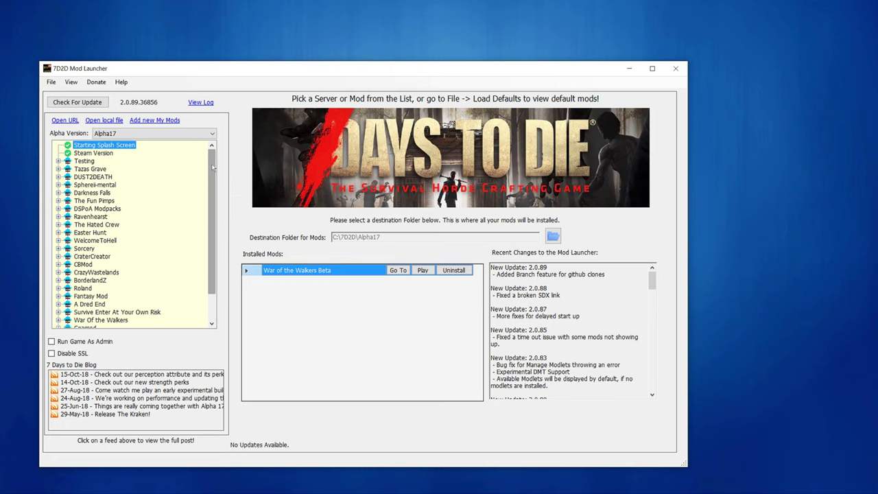
pyautogui.scroll(-2, 214, 171)
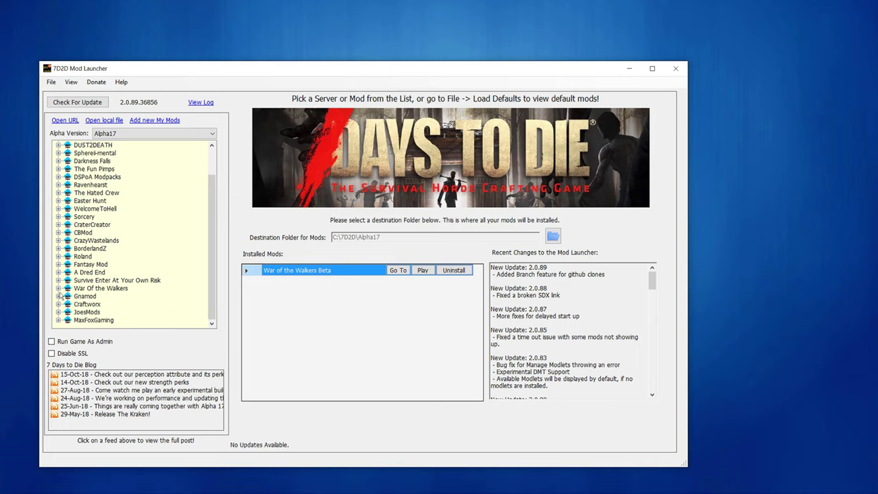
pyautogui.click(58, 296)
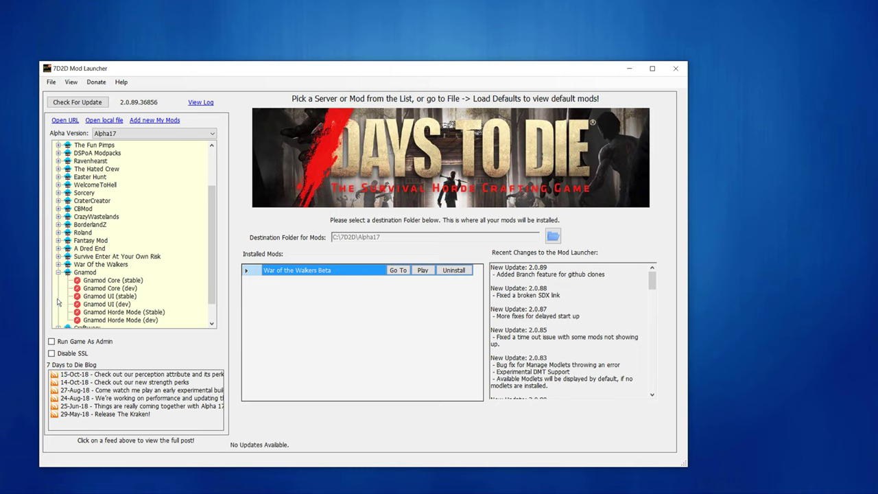
pyautogui.click(137, 312)
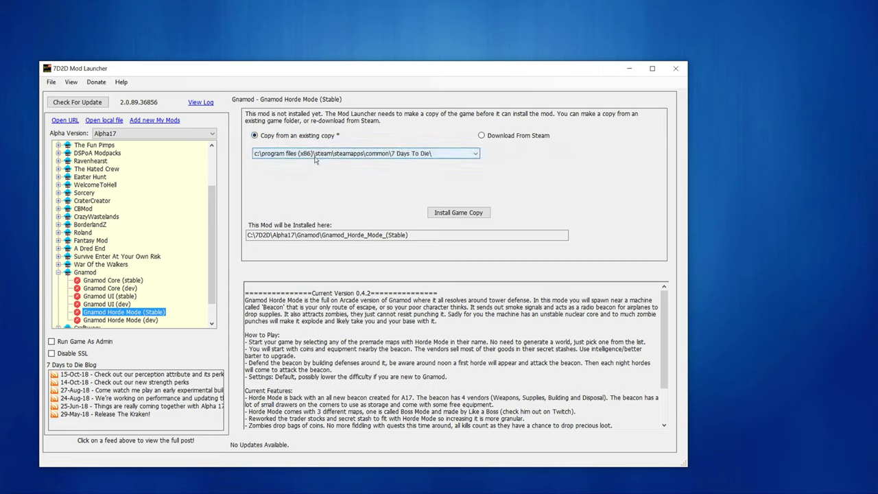
# - Keep 'Copy from an existing copy' with the Steam game folder as source, then check the install path
pyautogui.click(483, 135)
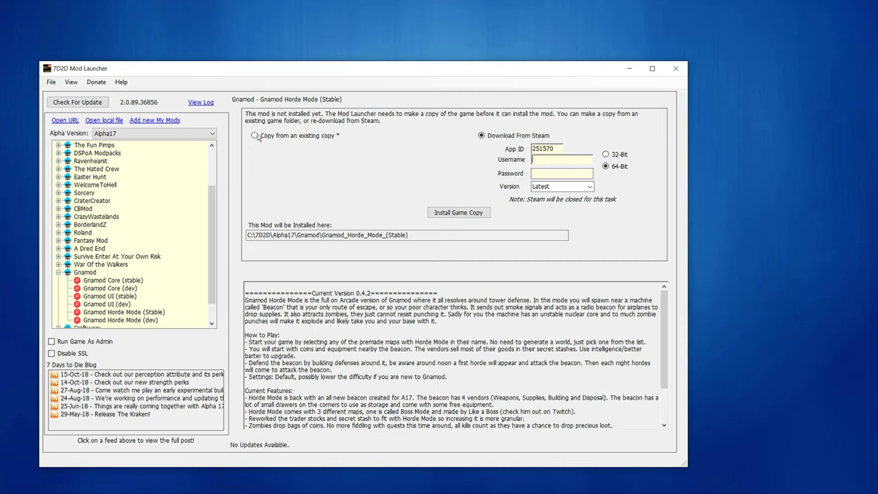
pyautogui.click(255, 136)
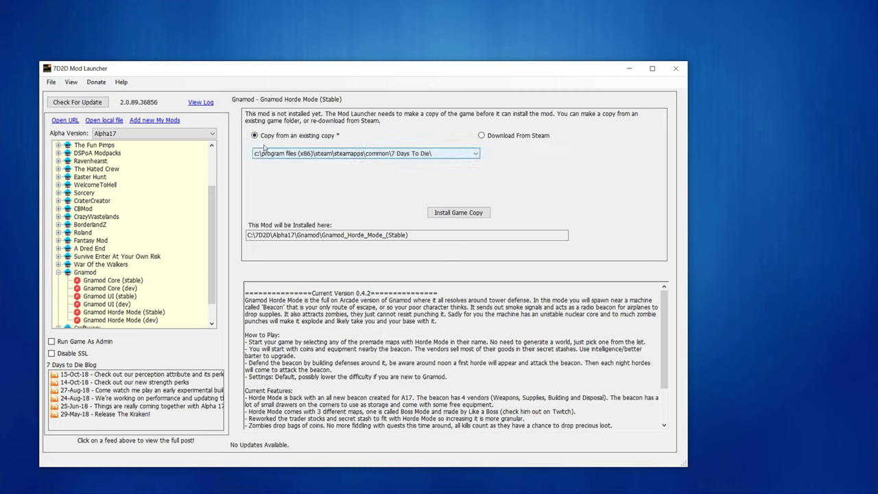
pyautogui.click(353, 154)
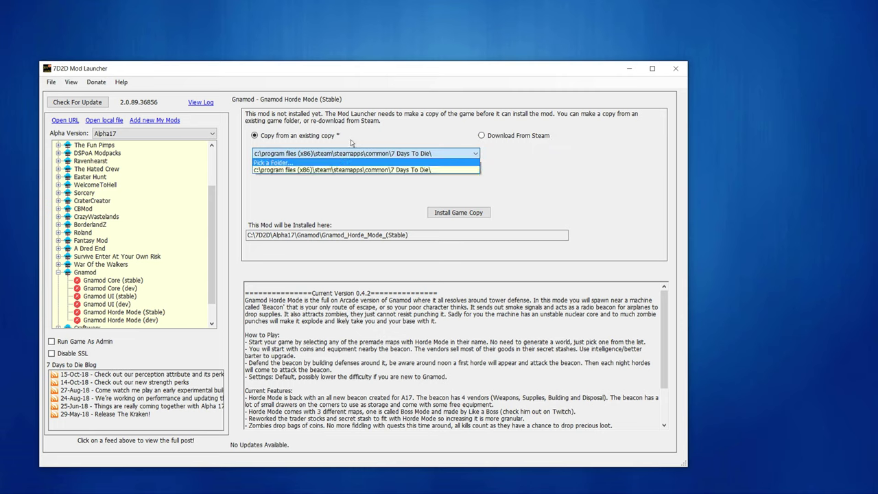
pyautogui.click(343, 170)
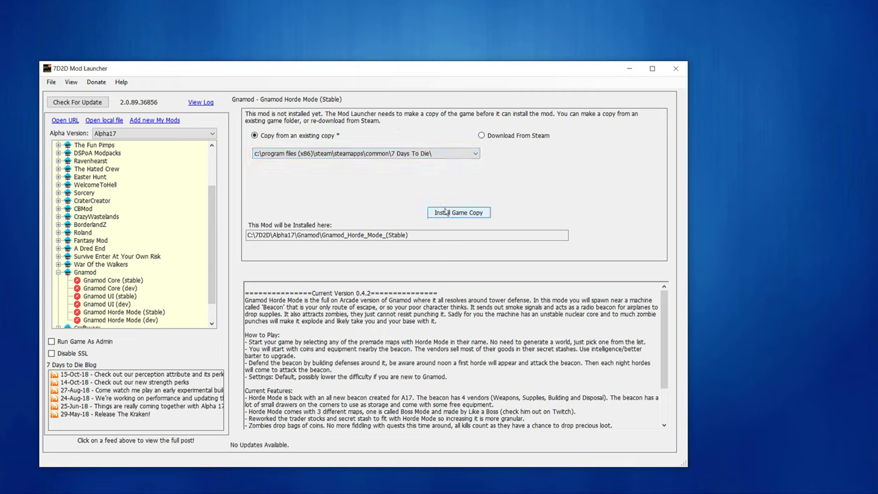
pyautogui.moveTo(409, 235); pyautogui.dragTo(251, 236)
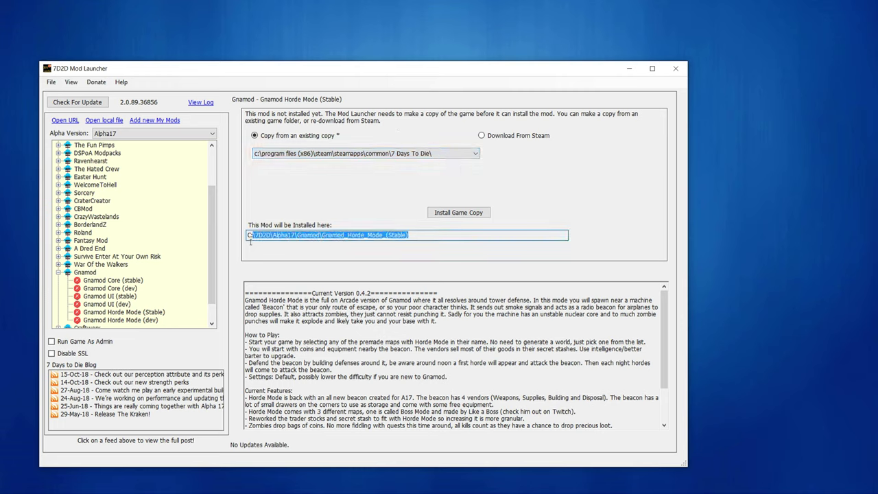
# - Start the game copy and confirm deleting the leftover Mods folder
pyautogui.click(448, 214)
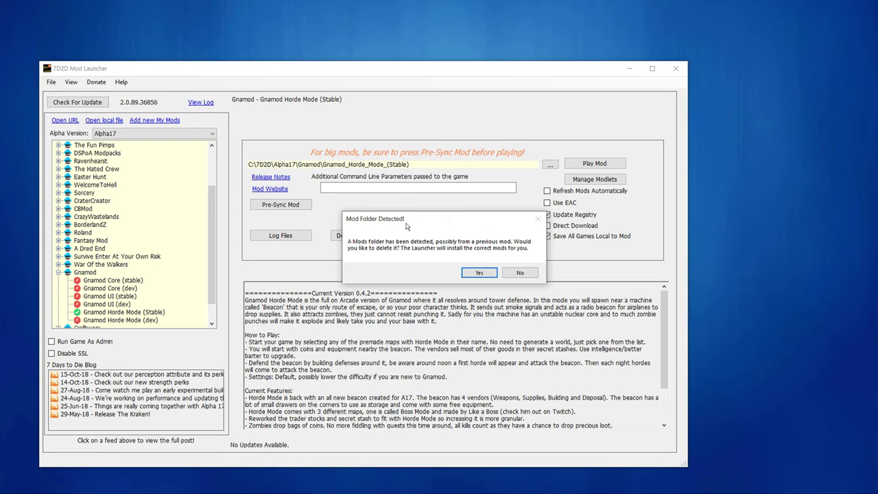
pyautogui.moveTo(430, 218); pyautogui.dragTo(479, 281)
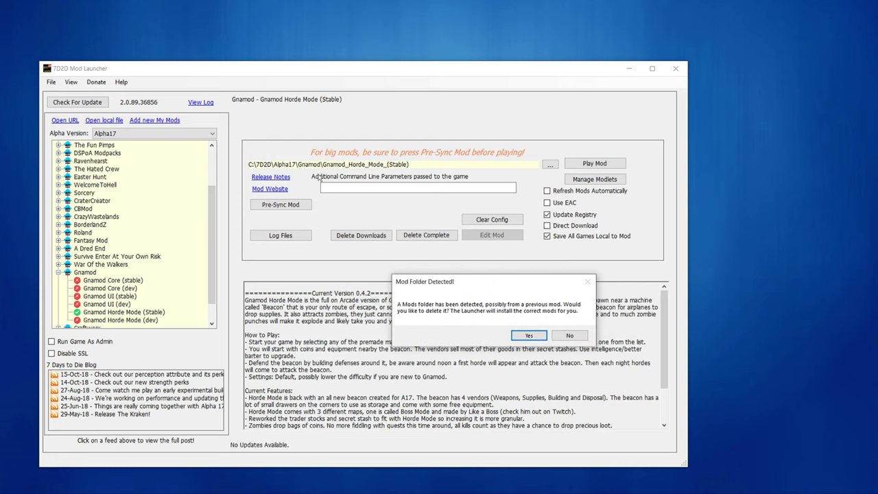
pyautogui.moveTo(507, 283); pyautogui.dragTo(479, 202)
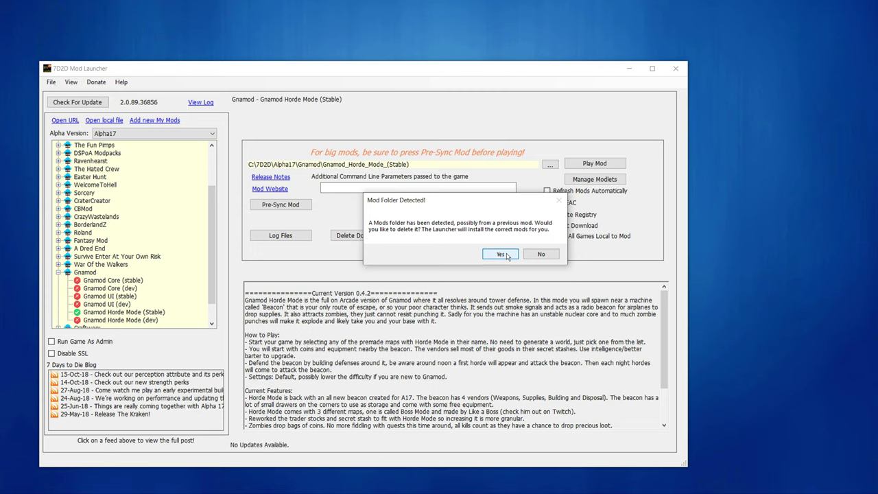
pyautogui.click(506, 254)
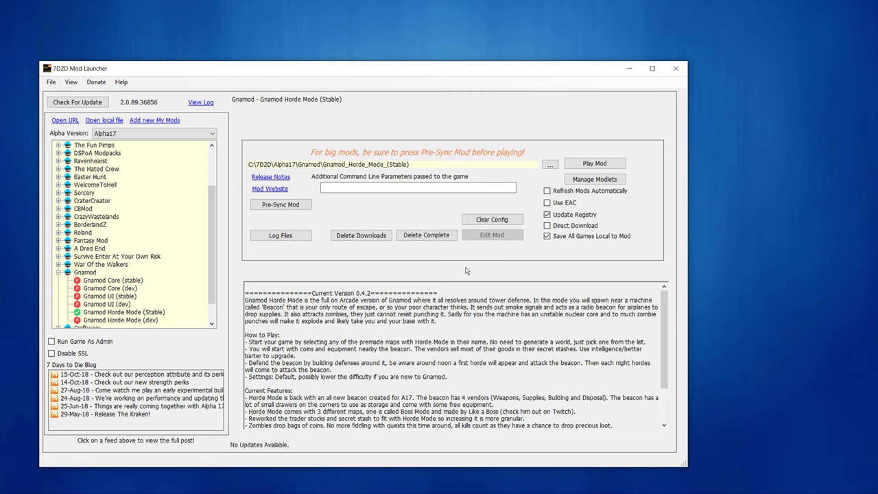
# - Pre-sync the mod and confirm downloading the missing Gnamod Horde Mode files
pyautogui.click(296, 205)
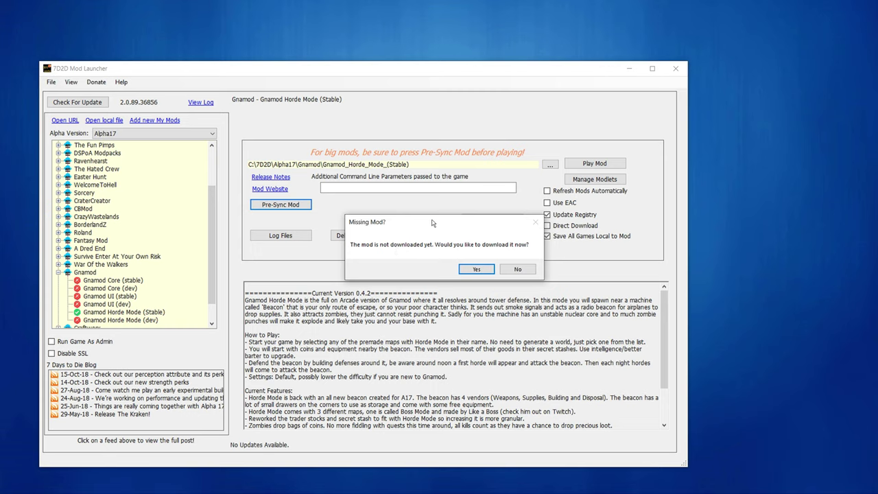
pyautogui.click(474, 272)
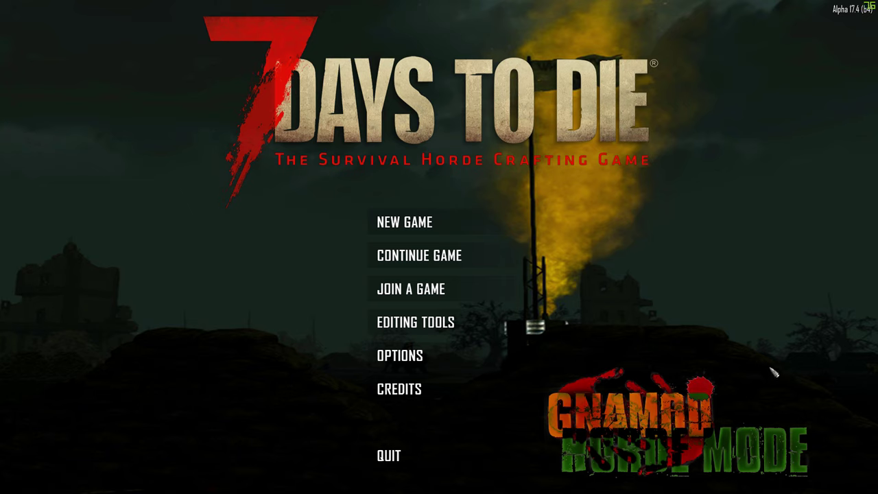
# - Start a new game and name it 'GNAtest'
pyautogui.click(434, 222)
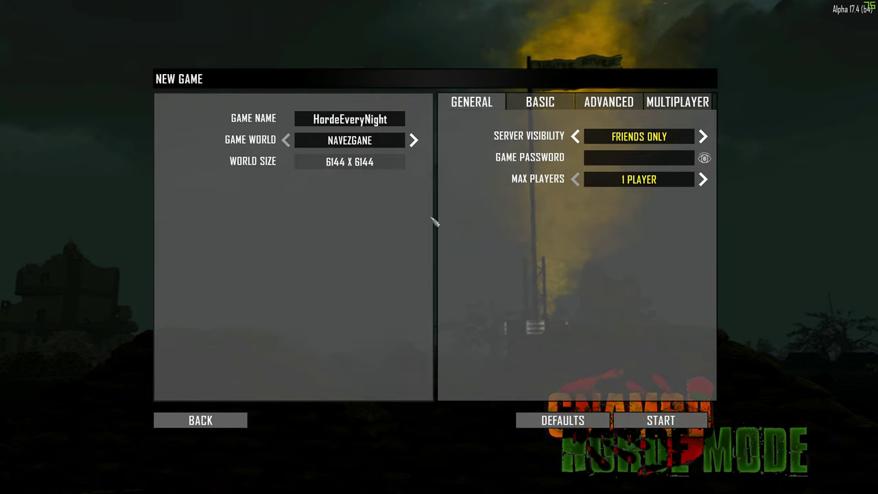
pyautogui.click(394, 121)
pyautogui.write('GNAtest')
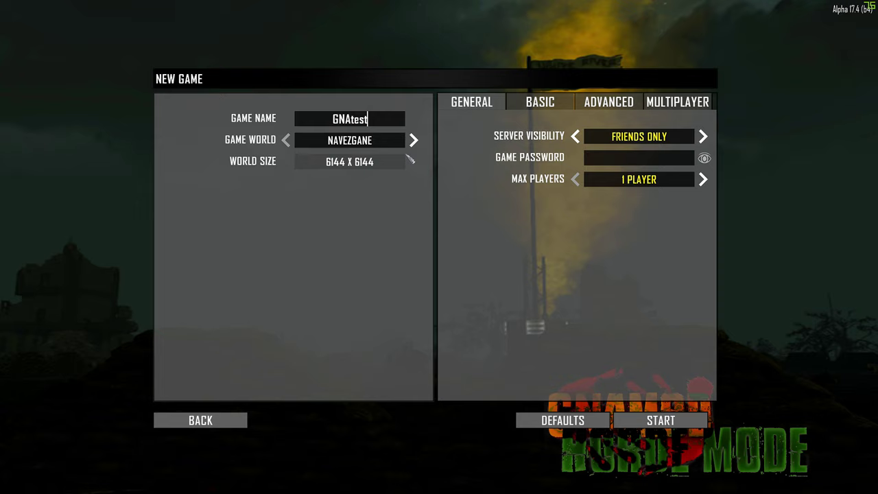
# - Cycle the Game World options until Horde Mode Hill (1024 x 1024) is selected
pyautogui.click(413, 140)
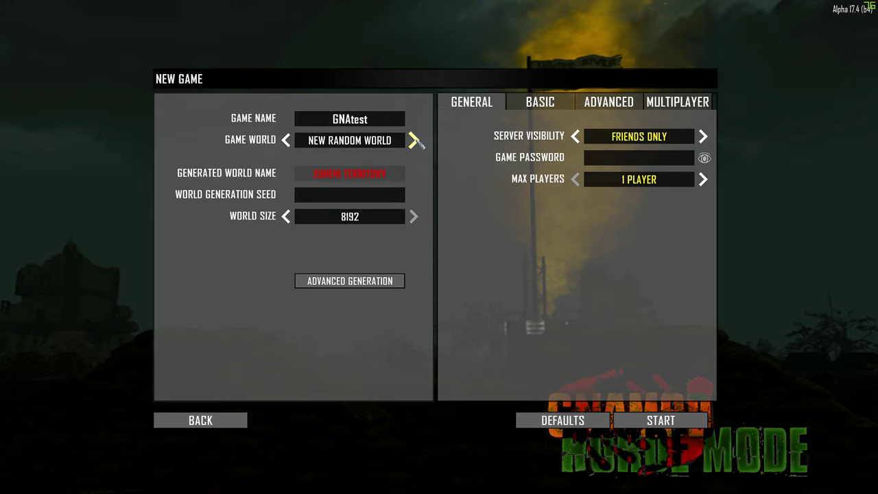
pyautogui.click(415, 140)
pyautogui.click(415, 140)
pyautogui.click(415, 141)
pyautogui.click(415, 141)
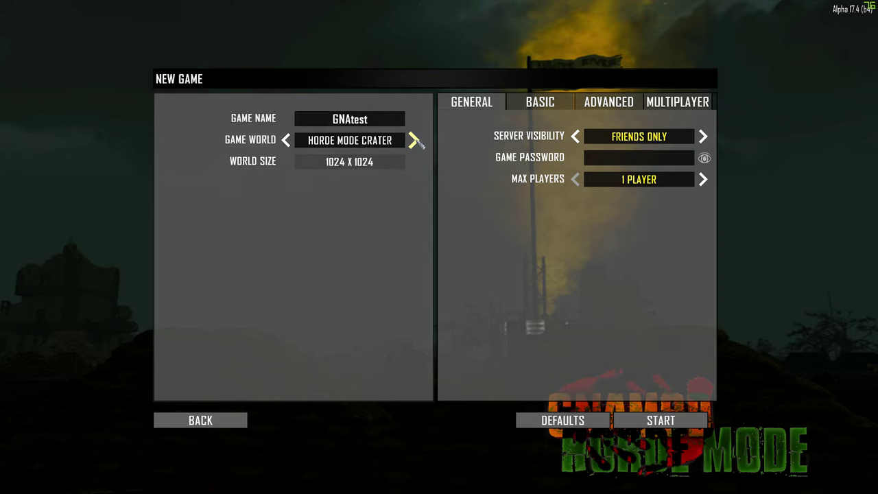
pyautogui.click(287, 140)
pyautogui.scroll(-2, 414, 143)
pyautogui.scroll(1, 295, 140)
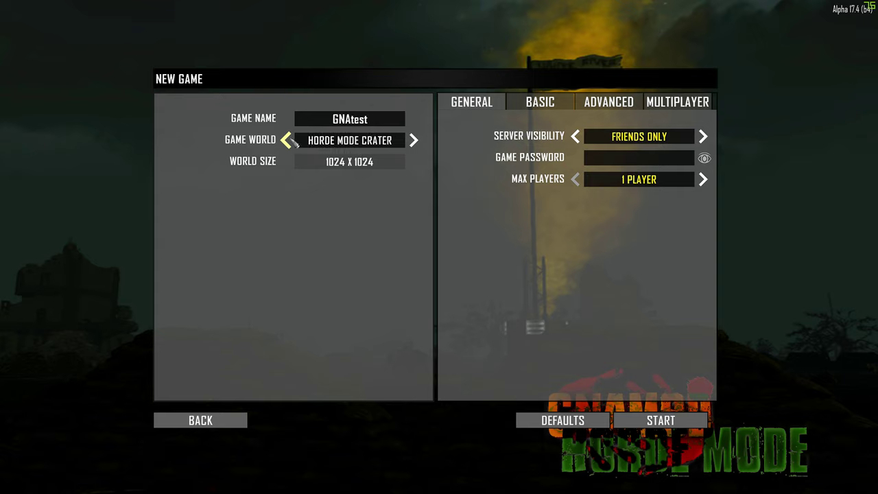
pyautogui.click(414, 141)
pyautogui.click(414, 141)
pyautogui.click(292, 148)
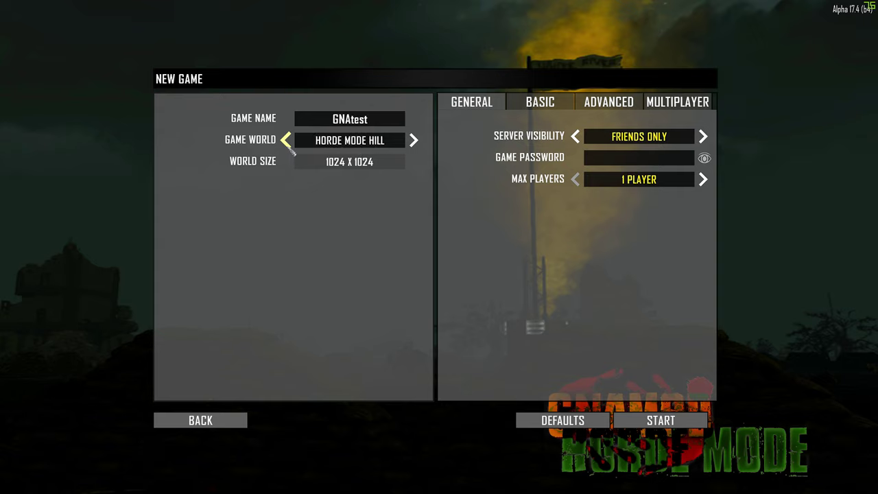
pyautogui.click(288, 144)
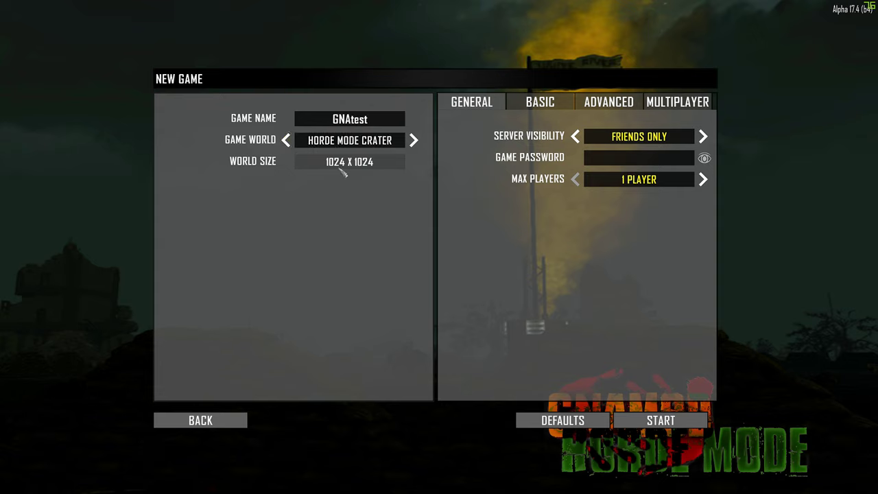
pyautogui.click(414, 142)
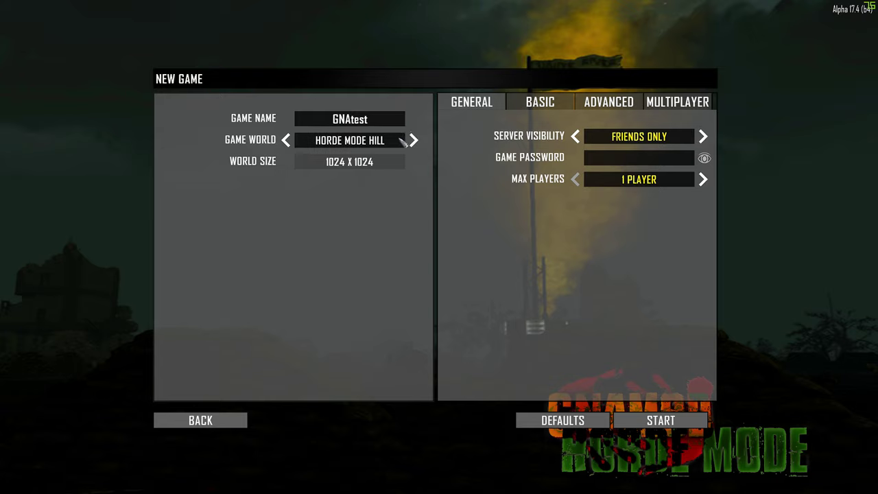
# - On the Basic settings, set Blood Moon Frequency to 7 days
pyautogui.click(547, 102)
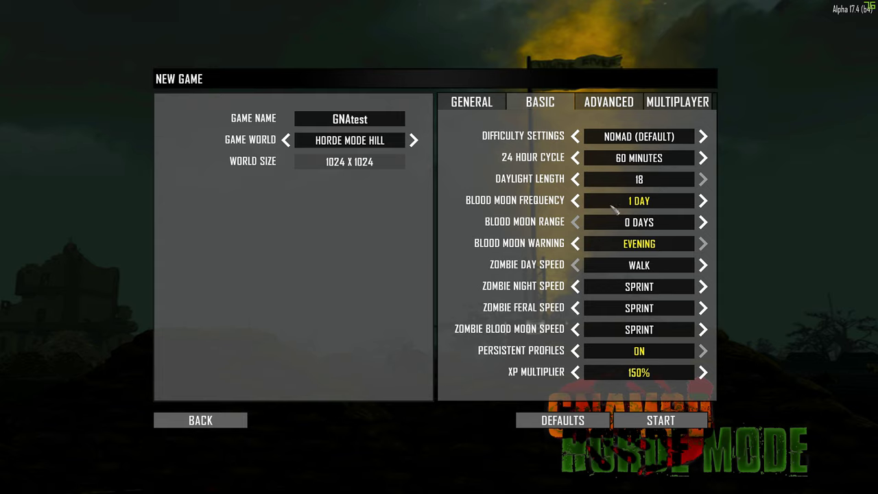
pyautogui.click(703, 202)
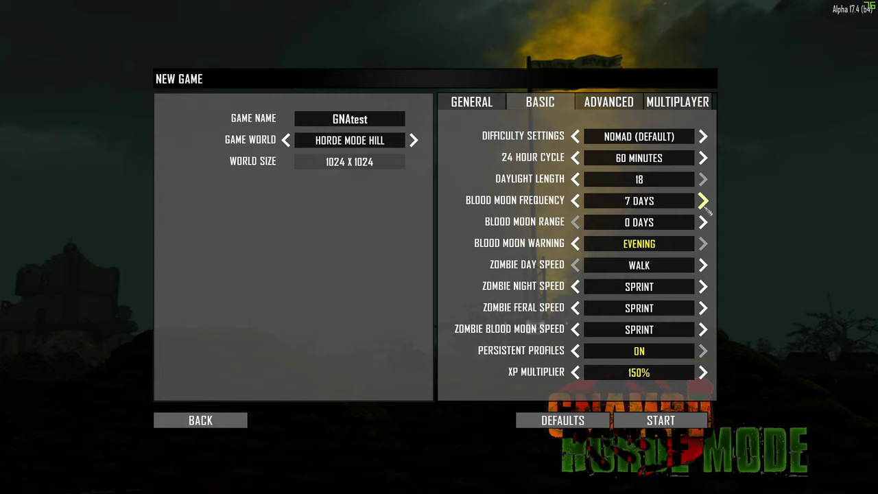
pyautogui.click(703, 202)
pyautogui.click(575, 200)
# - Set all block damage and loot abundance to 100% and blood moon count to 8 on the Advanced tab
pyautogui.click(594, 115)
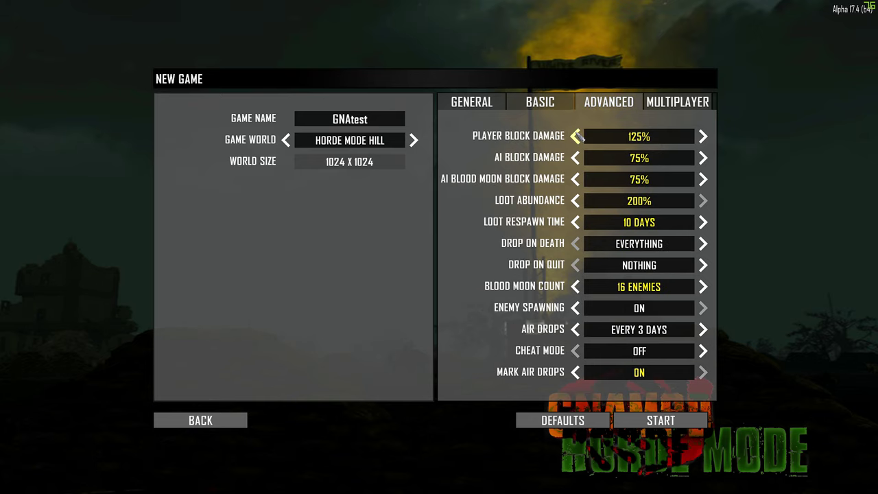
pyautogui.click(578, 137)
pyautogui.click(703, 158)
pyautogui.click(703, 179)
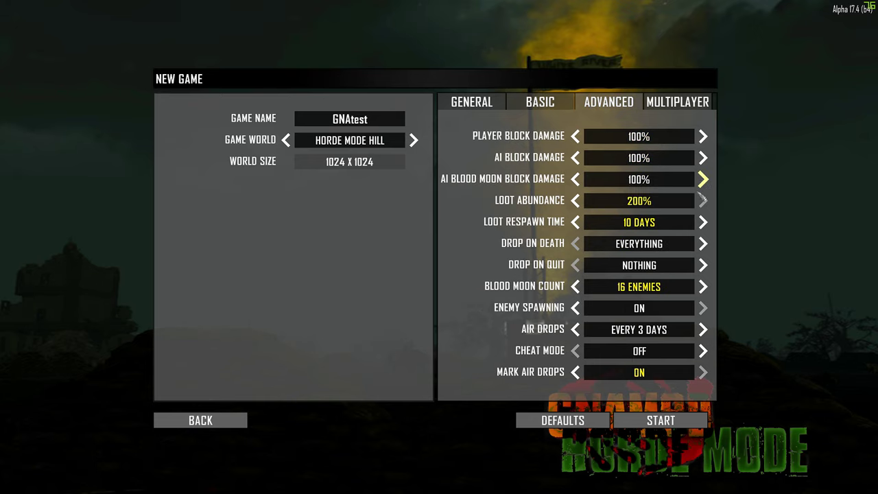
pyautogui.click(575, 201)
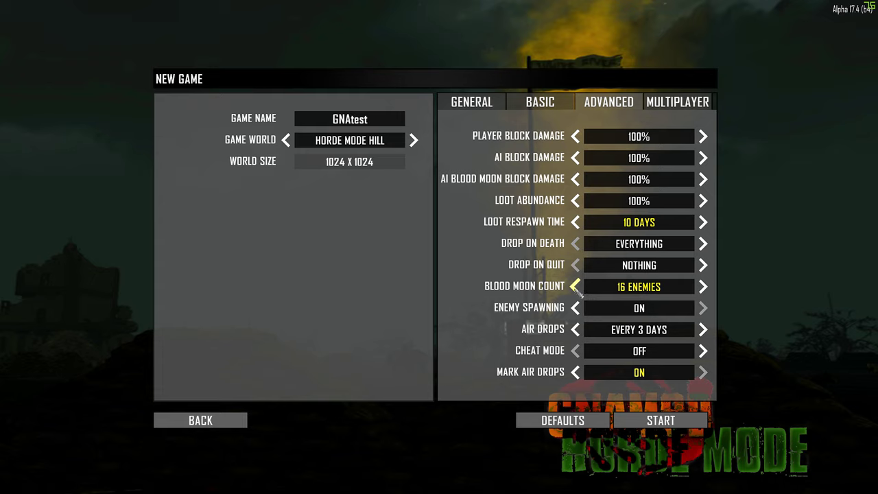
pyautogui.click(577, 288)
pyautogui.click(576, 287)
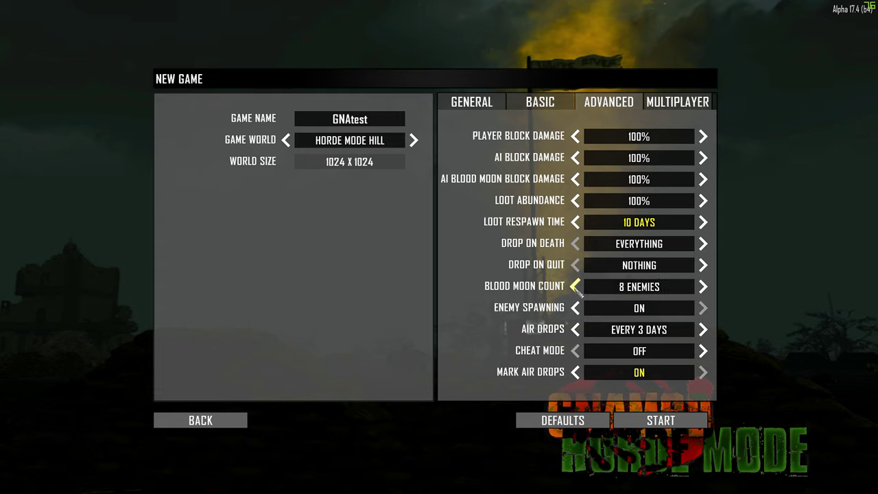
# - Review the Multiplayer settings, return to General, and start the Horde Mode Hill game
pyautogui.click(696, 101)
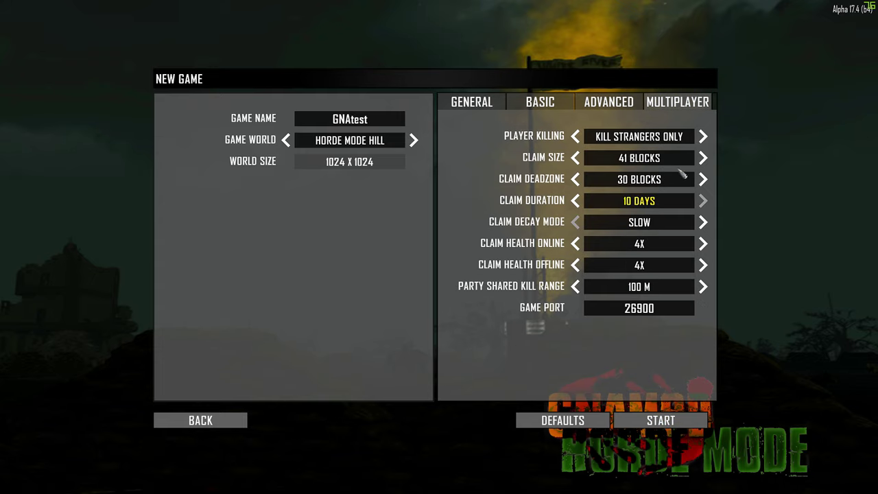
pyautogui.click(608, 102)
pyautogui.click(500, 103)
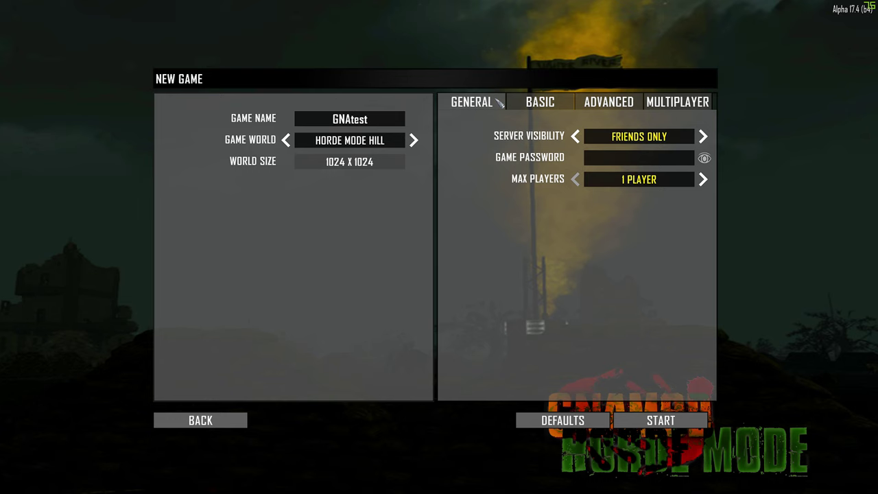
pyautogui.click(661, 421)
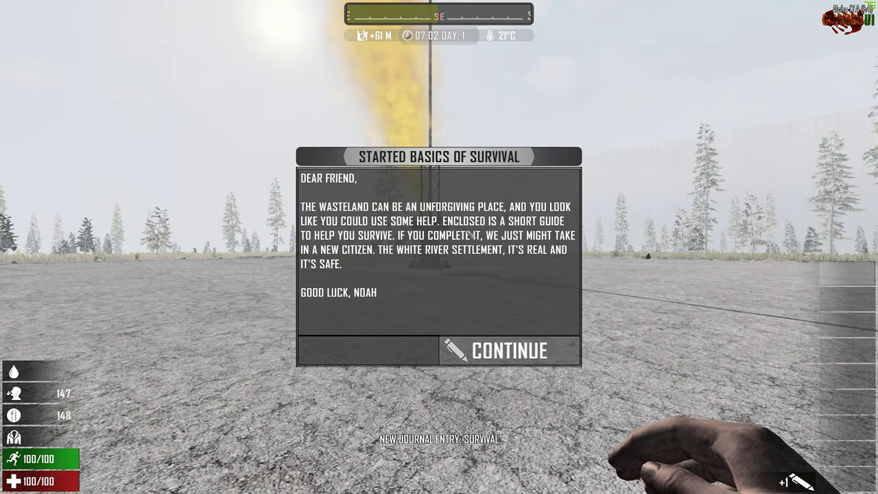
# - Dismiss the Basics of Survival letter and open the inventory with Tab
pyautogui.click(521, 352)
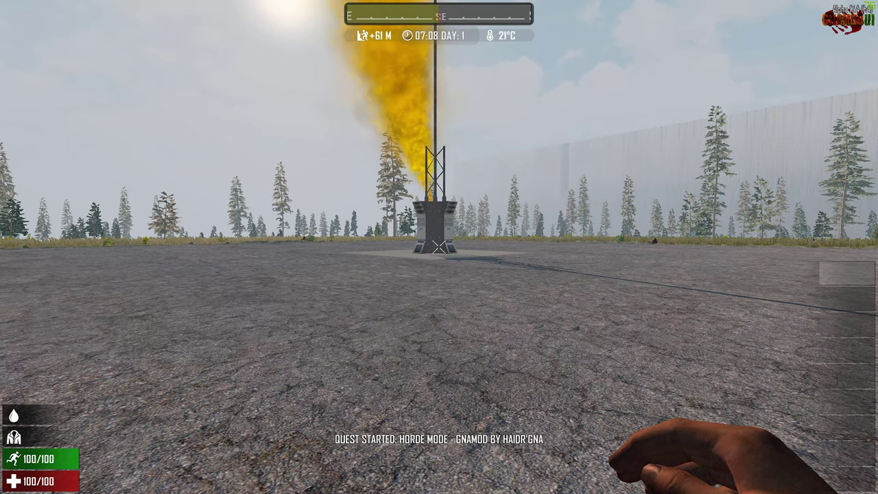
pyautogui.press('Tab')
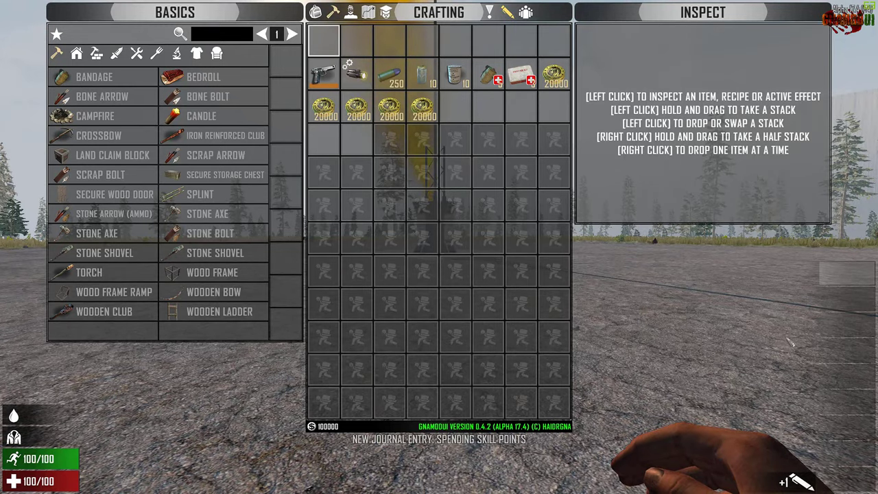
# - Move the Bottled Water stack and the pistol into the toolbelt, holding the pistol
pyautogui.moveTo(423, 73); pyautogui.dragTo(424, 42)
pyautogui.moveTo(323, 73); pyautogui.dragTo(324, 42)
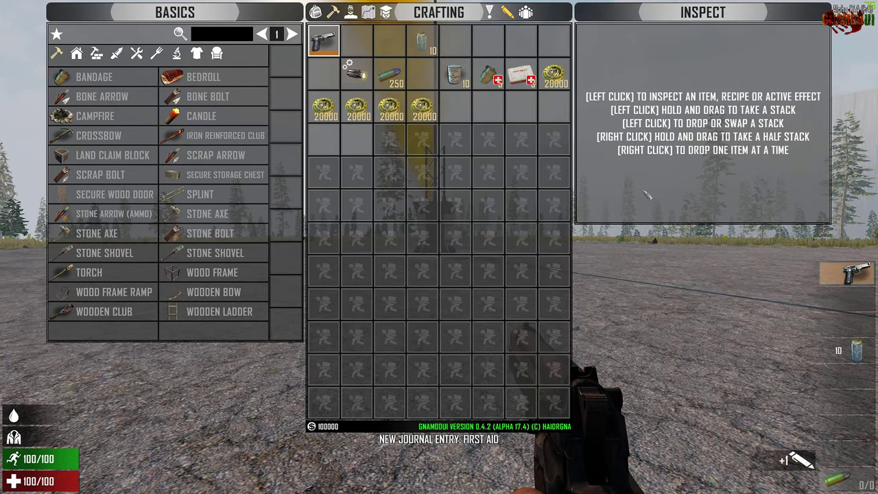
# - Leave the inventory and sprint up to the flaming beacon tower
pyautogui.press('Tab')
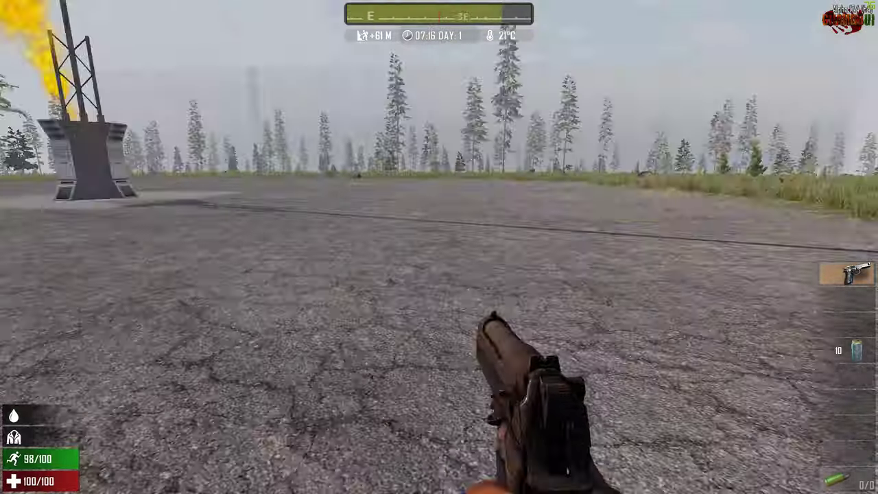
pyautogui.hotkey('shift', 'w')
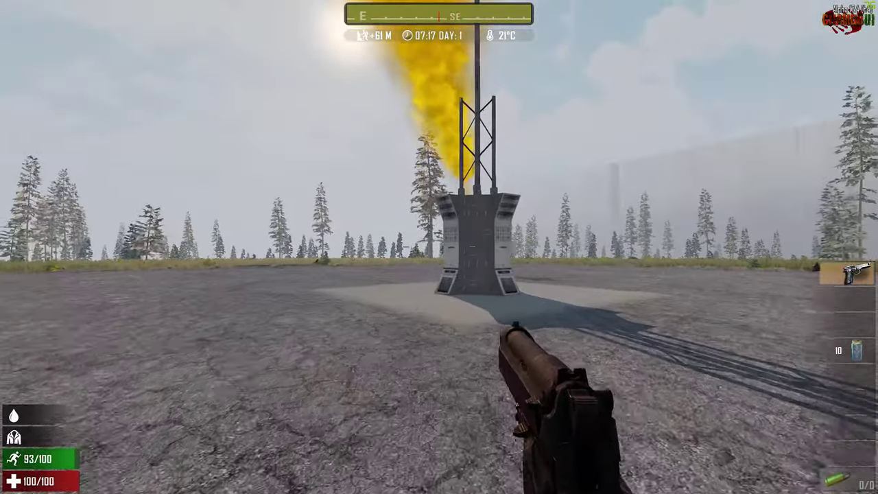
pyautogui.hotkey('shift', 'w')
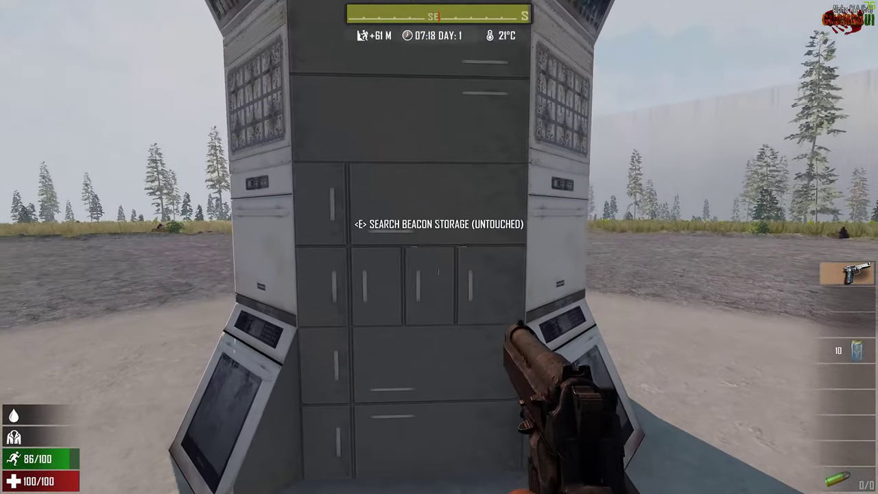
# - Search the tower's Beacon Storage several times, closing its loot window after each look
pyautogui.press('e')
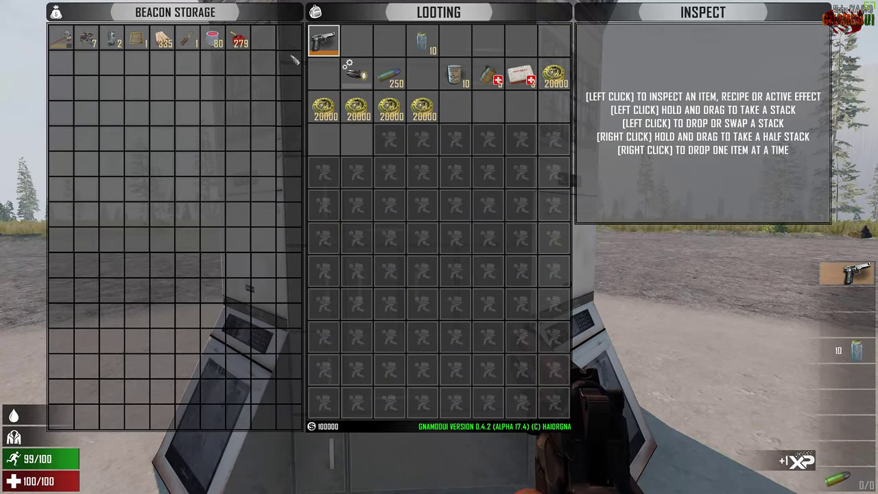
pyautogui.press('Escape')
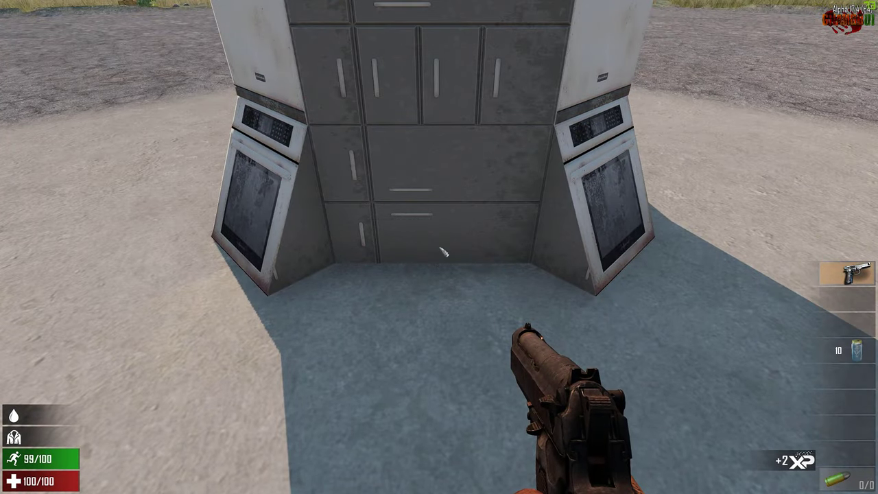
pyautogui.press('e')
pyautogui.press('Escape')
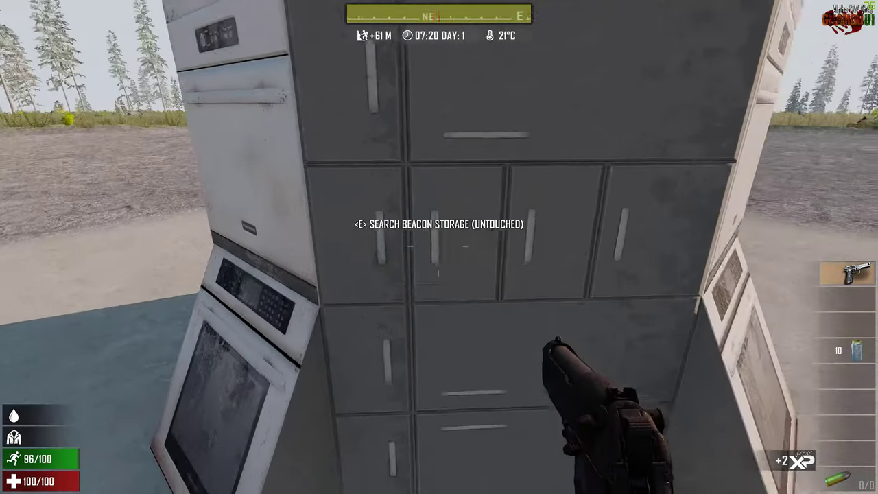
pyautogui.press('e')
pyautogui.press('Escape')
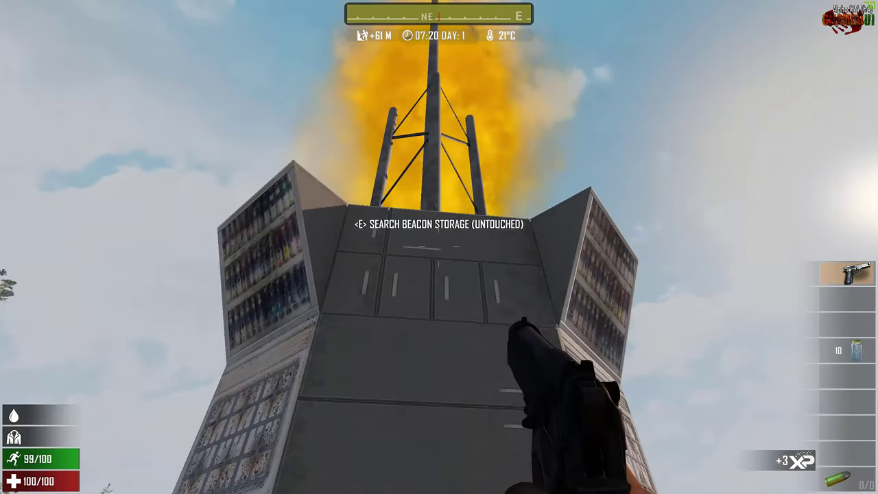
pyautogui.press('e')
pyautogui.press('Escape')
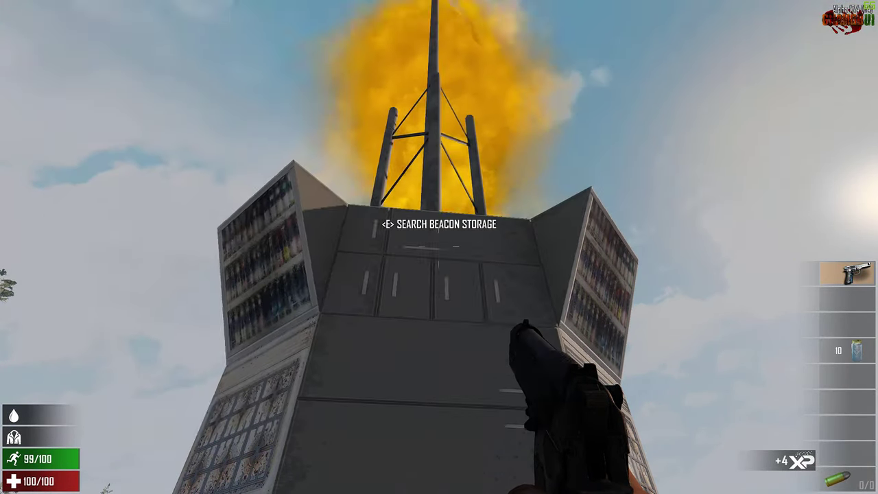
pyautogui.press('e')
pyautogui.press('Escape')
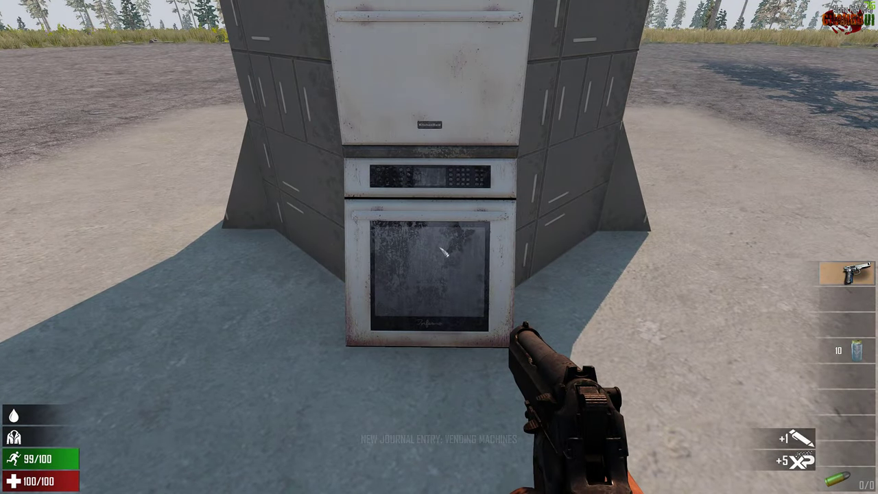
# - Drop the Weapon Flashlight out of the disposal unit's cache to pick it up
pyautogui.press('e')
pyautogui.moveTo(348, 63); pyautogui.dragTo(226, 41)
pyautogui.press('Escape')
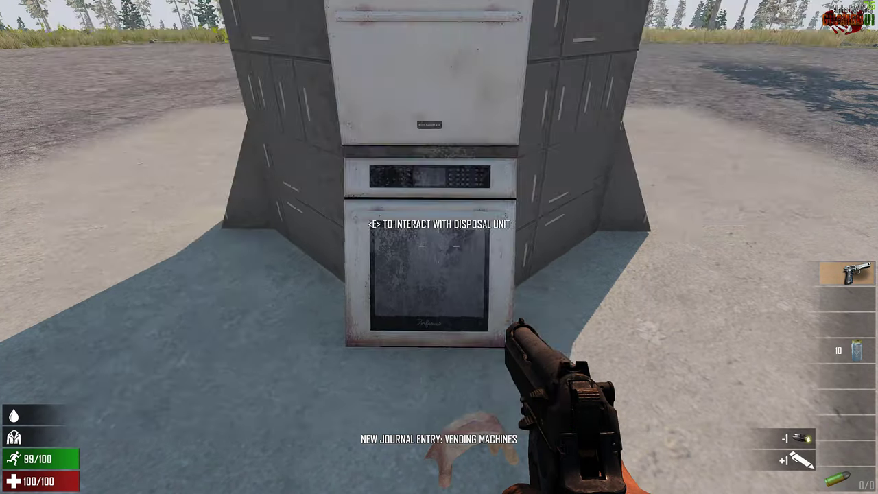
# - Sell the Weapon Flashlight at the disposal unit for 110, raising the balance to 100110
pyautogui.press('e')
pyautogui.press('e')
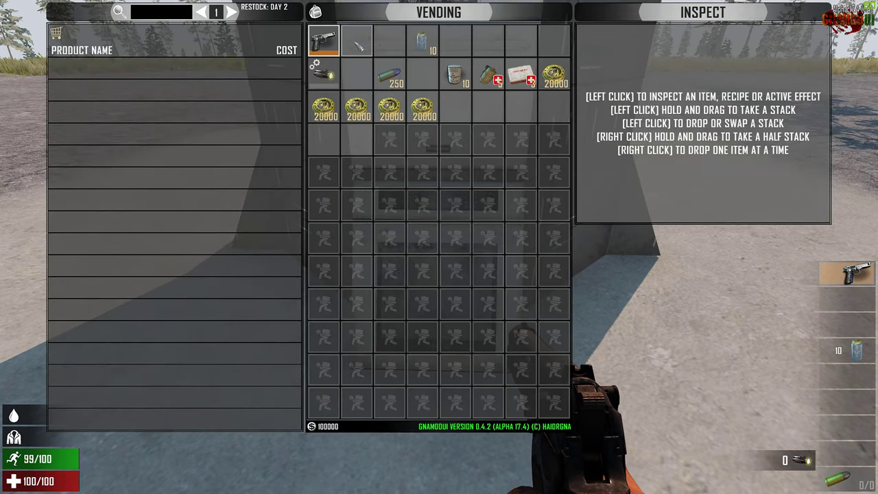
pyautogui.click(324, 73)
pyautogui.click(603, 122)
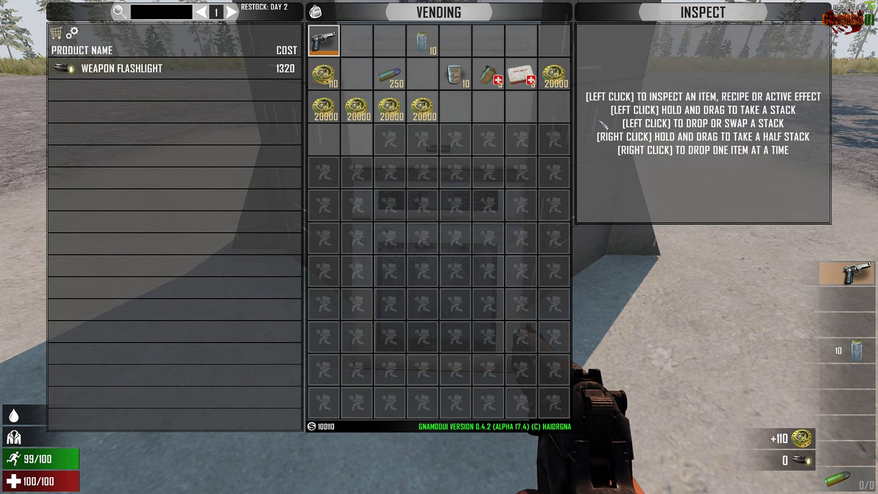
pyautogui.click(229, 68)
pyautogui.press('Escape')
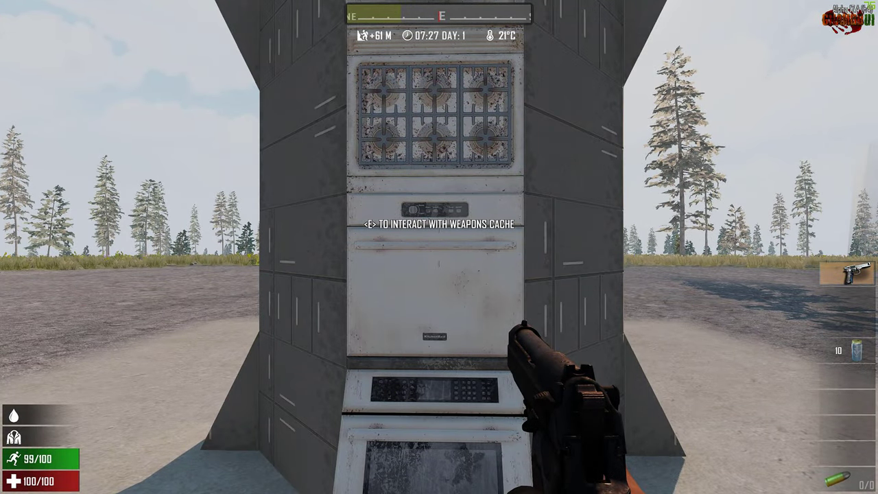
# - Browse the weapons cache's product list and prices
pyautogui.press('e')
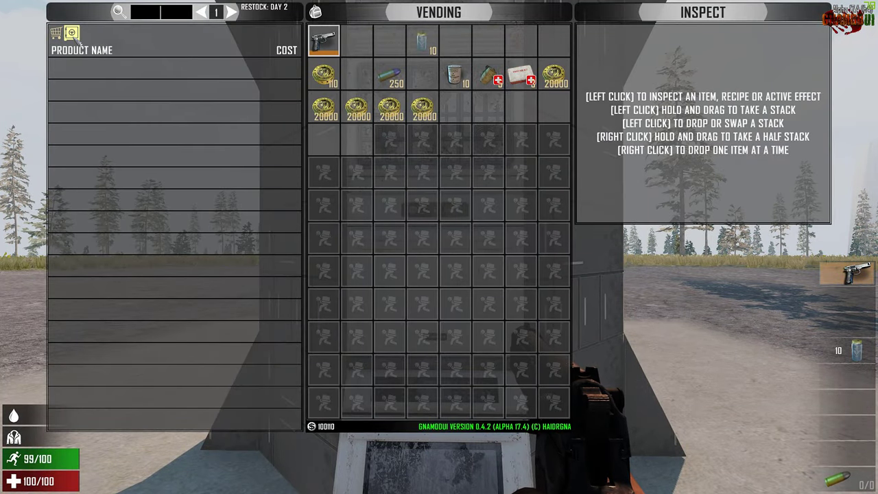
pyautogui.click(72, 33)
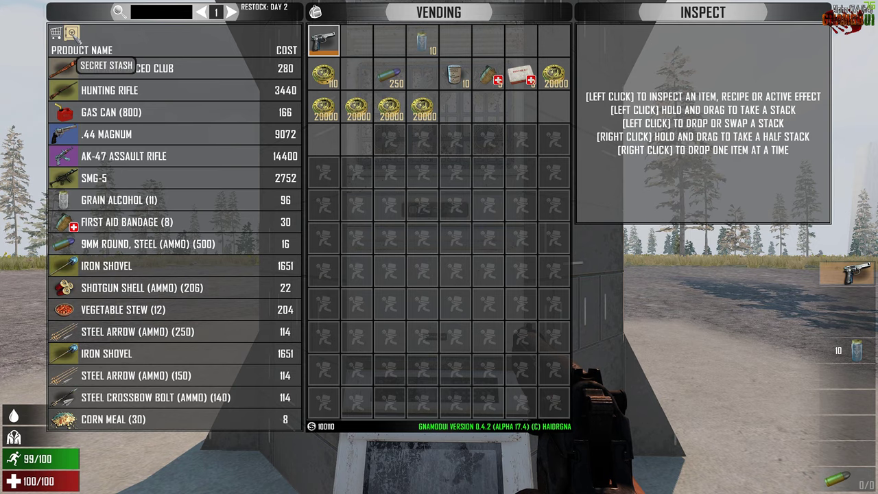
pyautogui.scroll(-5, 204, 210)
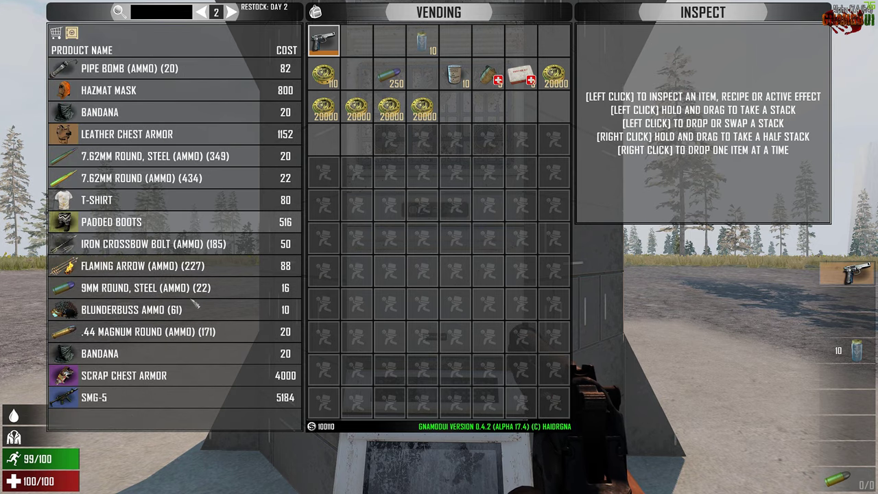
pyautogui.press('Escape')
# - Browse the building-materials cache's product list and prices
pyautogui.press('e')
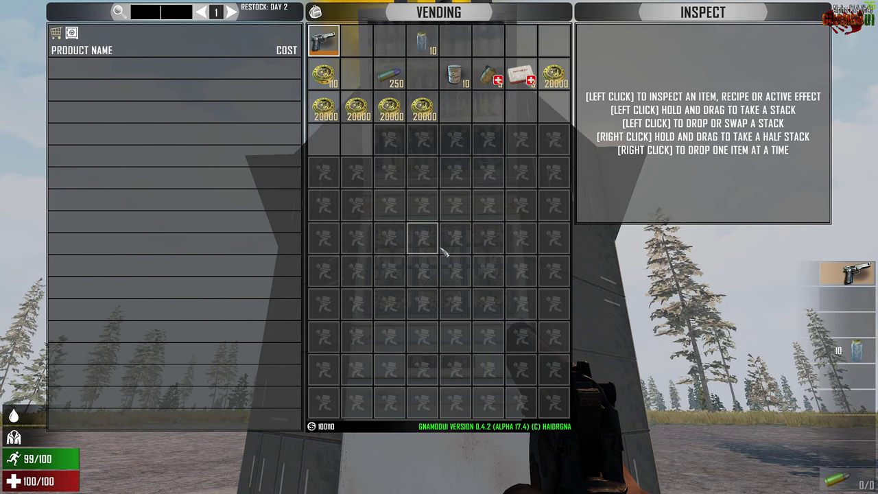
pyautogui.click(71, 33)
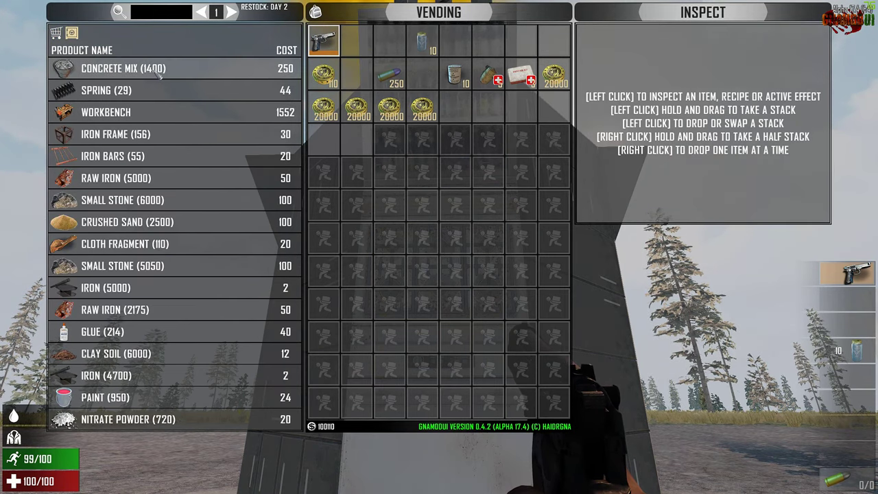
pyautogui.scroll(-5, 170, 157)
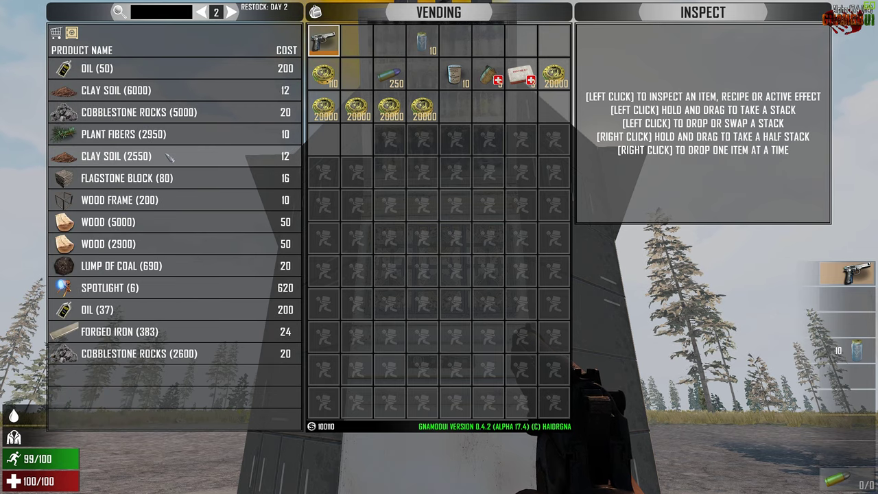
pyautogui.press('Escape')
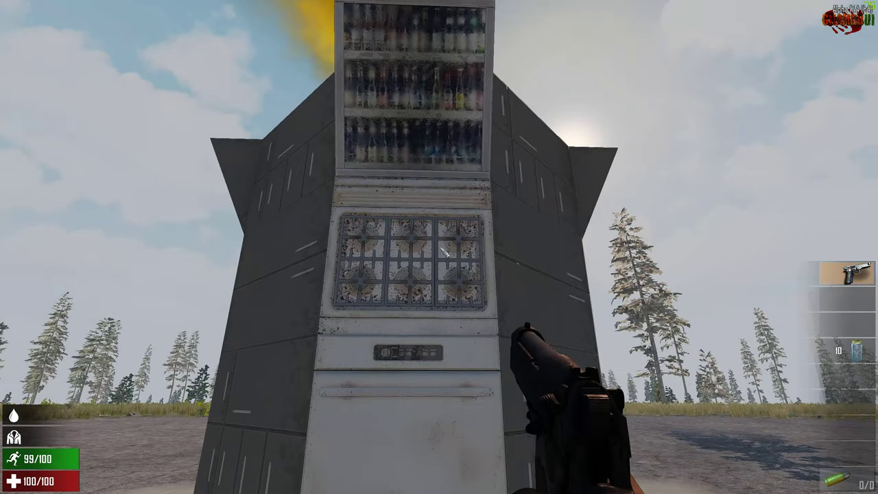
# - Check the Iron Frame listing in the materials cache
pyautogui.press('e')
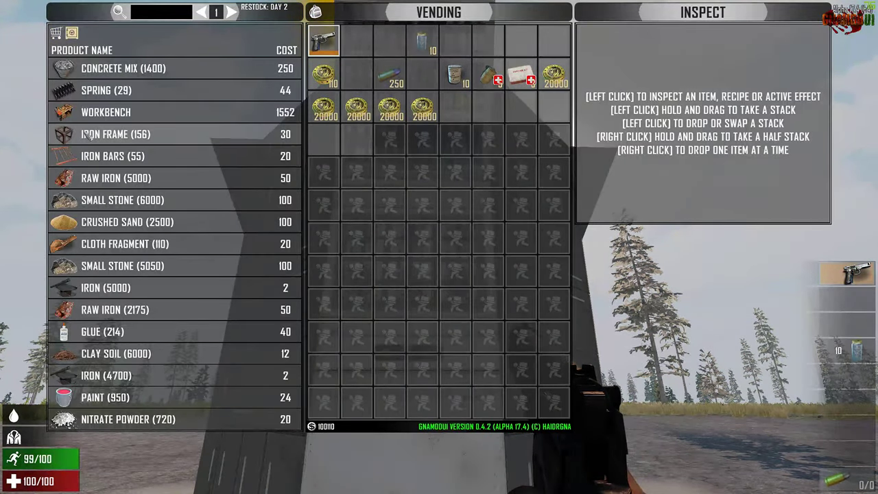
pyautogui.click(137, 134)
pyautogui.press('Escape')
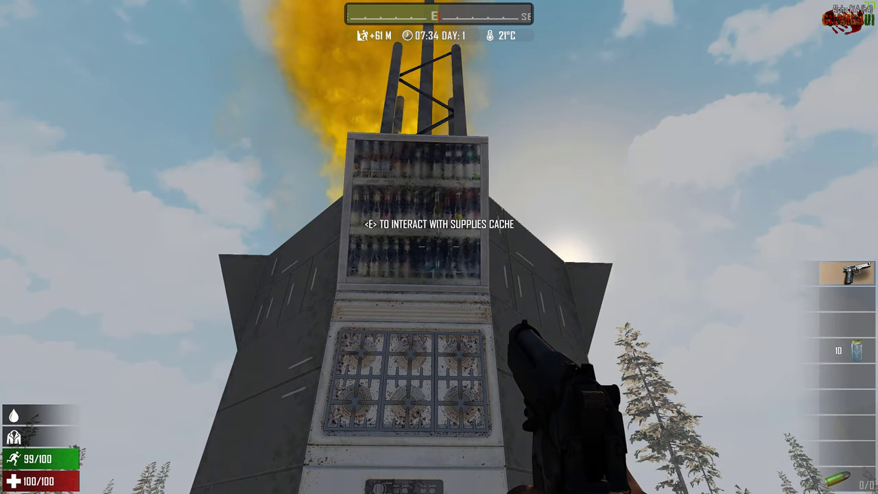
# - Scroll through the supplies cache's products and prices
pyautogui.press('e')
pyautogui.click(71, 33)
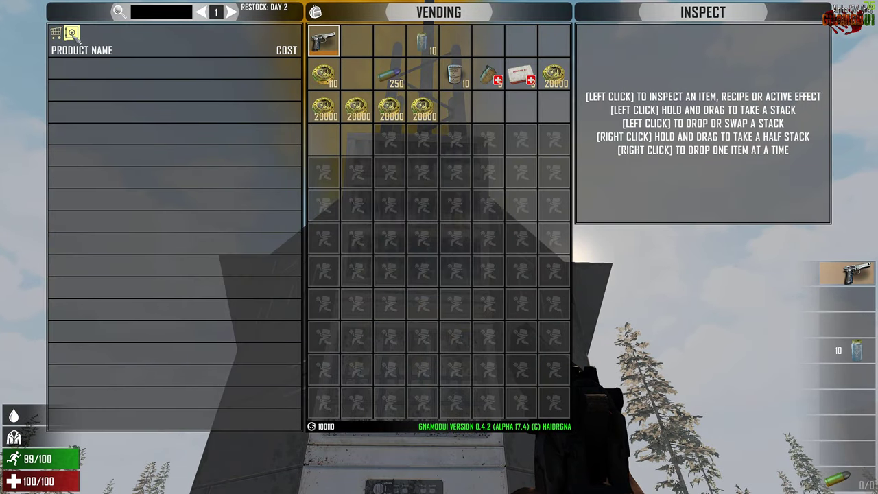
pyautogui.scroll(-1, 114, 304)
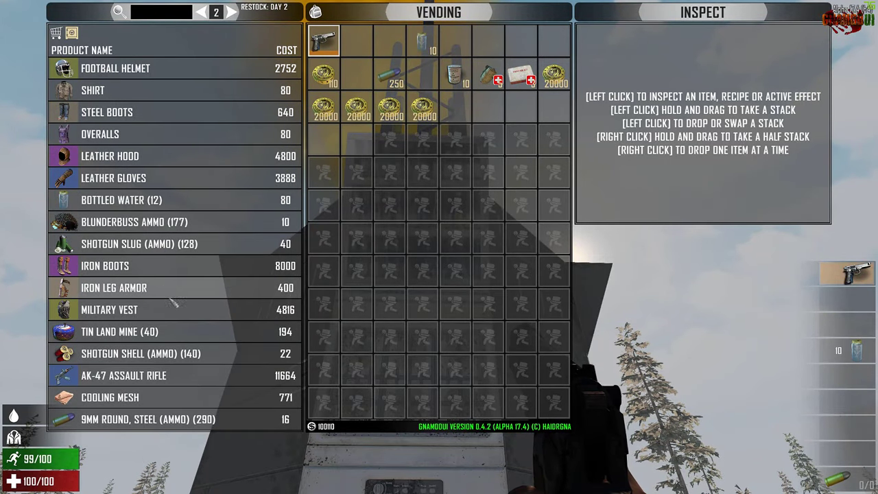
pyautogui.scroll(-1, 181, 229)
pyautogui.press('Escape')
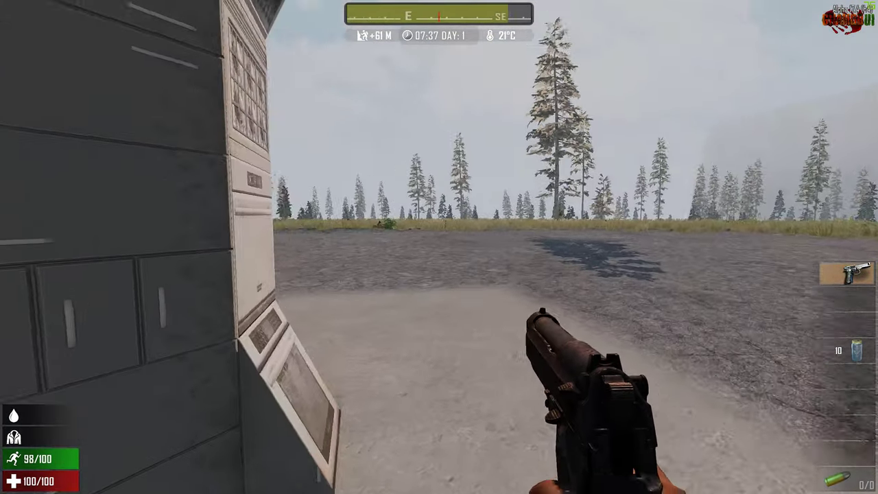
# - Search the untouched Beacon Storage on the tower's far side, then head to the weapons cache
pyautogui.press('s')
pyautogui.press('w')
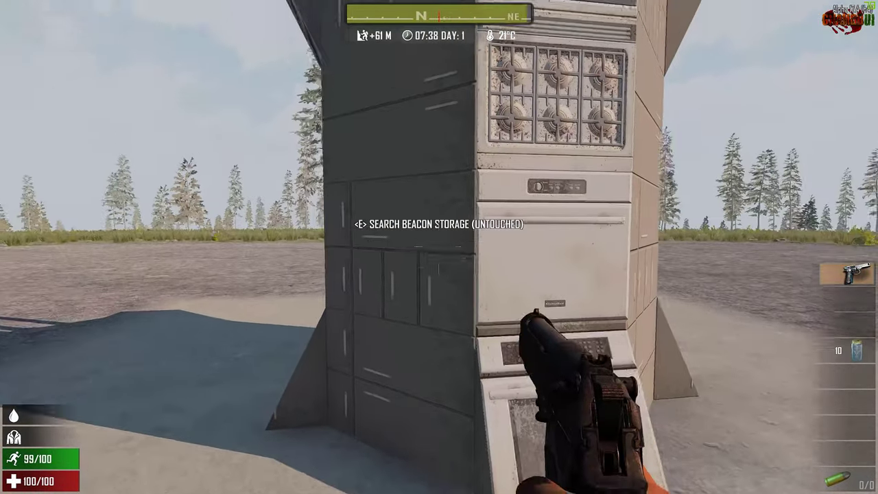
pyautogui.press('s')
pyautogui.press('e')
pyautogui.press('Escape')
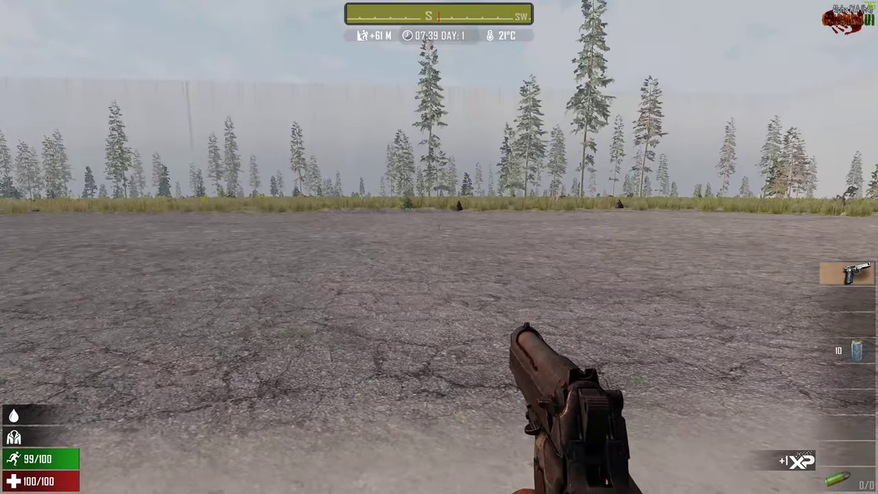
pyautogui.press('a')
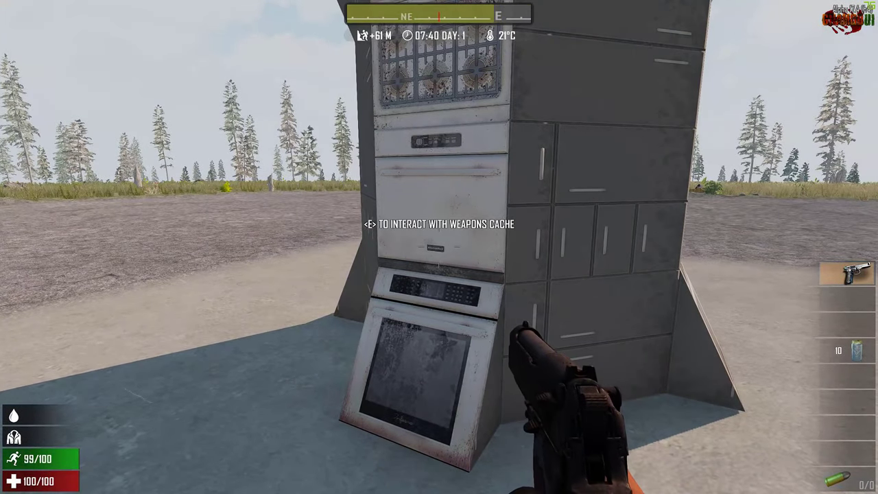
# - Run cm in the F1 console for the creative menu, then detonate the cache
pyautogui.press('F1')
pyautogui.write('cm')
pyautogui.press('Return')
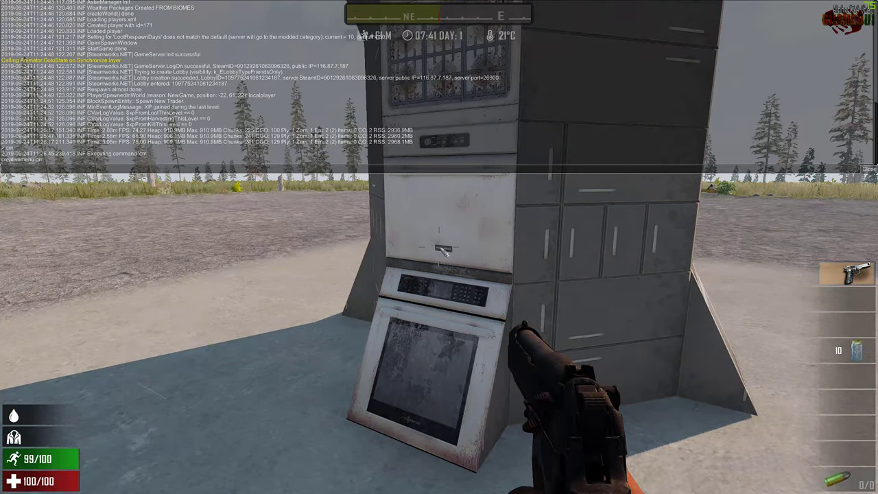
pyautogui.press('F1')
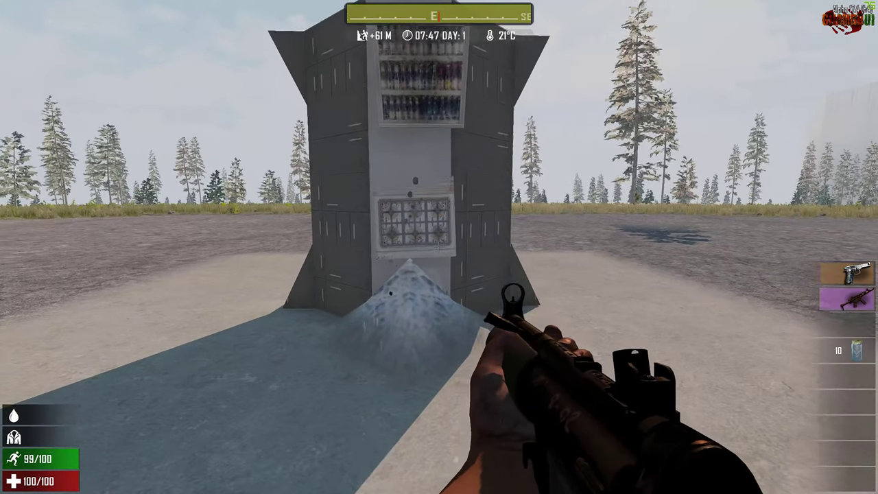
pyautogui.press('F1')
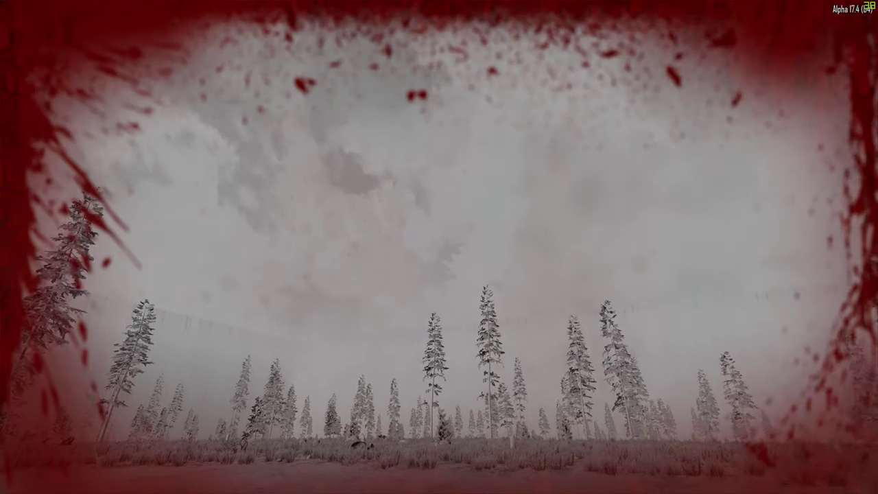